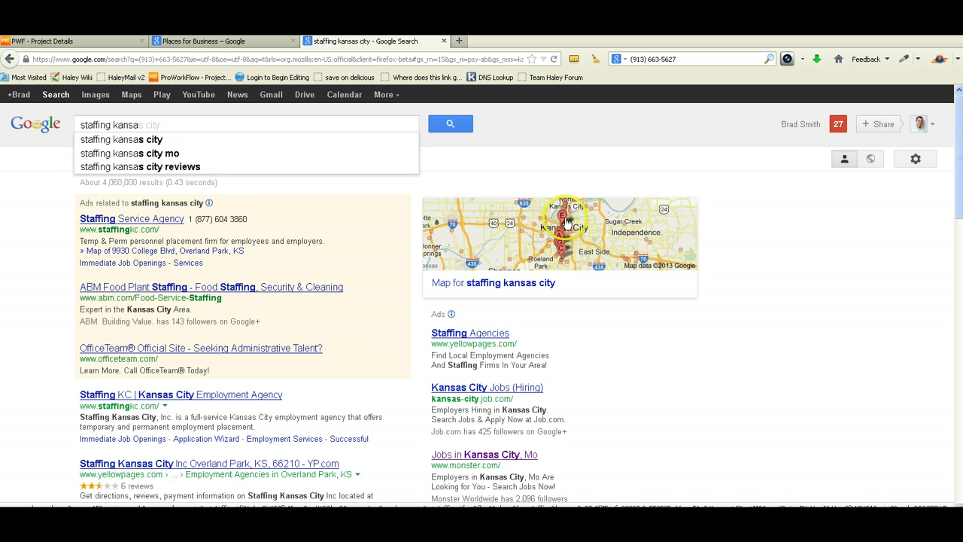
Switch to the Google Places for Business page, get started for free, and begin adding another business.
{"action": "mouse_move", "coordinate": [566, 223]}
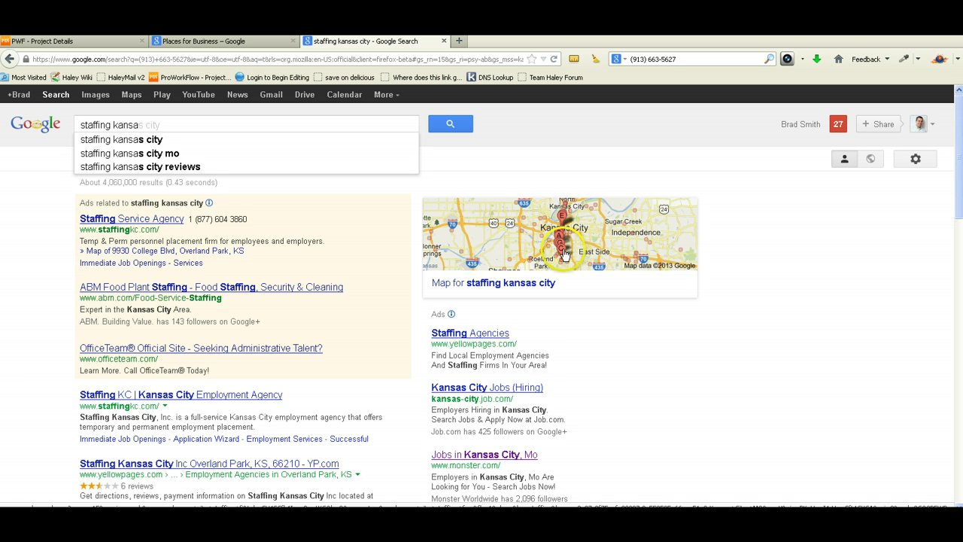
{"action": "mouse_move", "coordinate": [563, 255]}
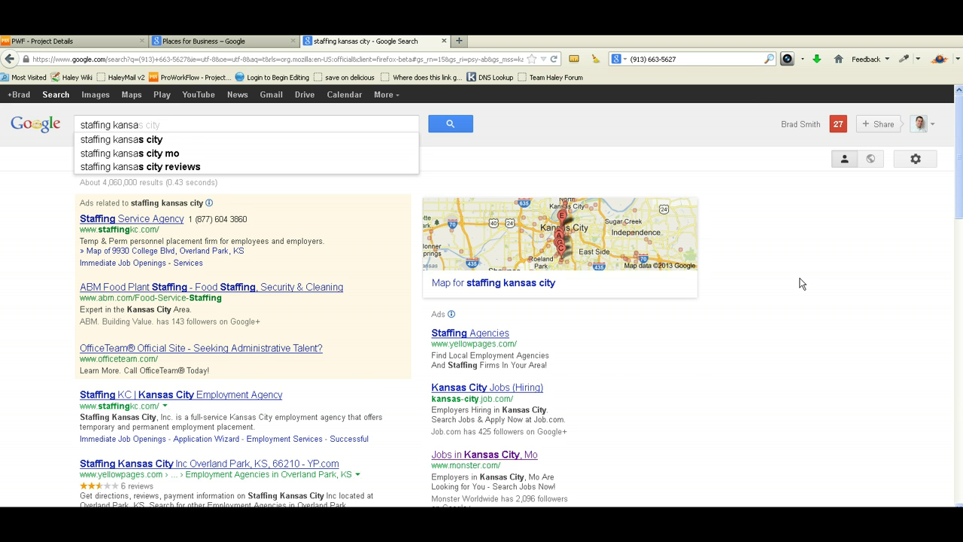
{"action": "left_click", "coordinate": [183, 42]}
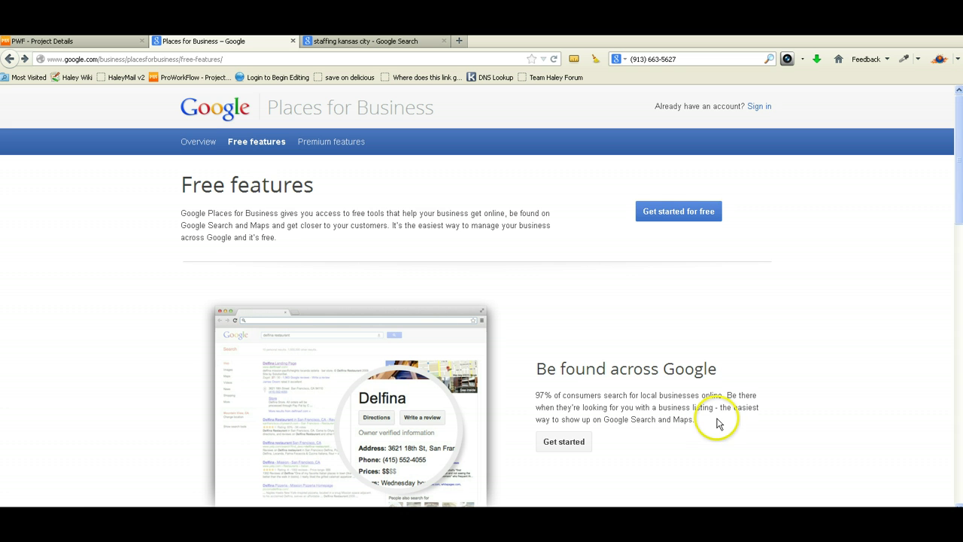
{"action": "left_click", "coordinate": [679, 216]}
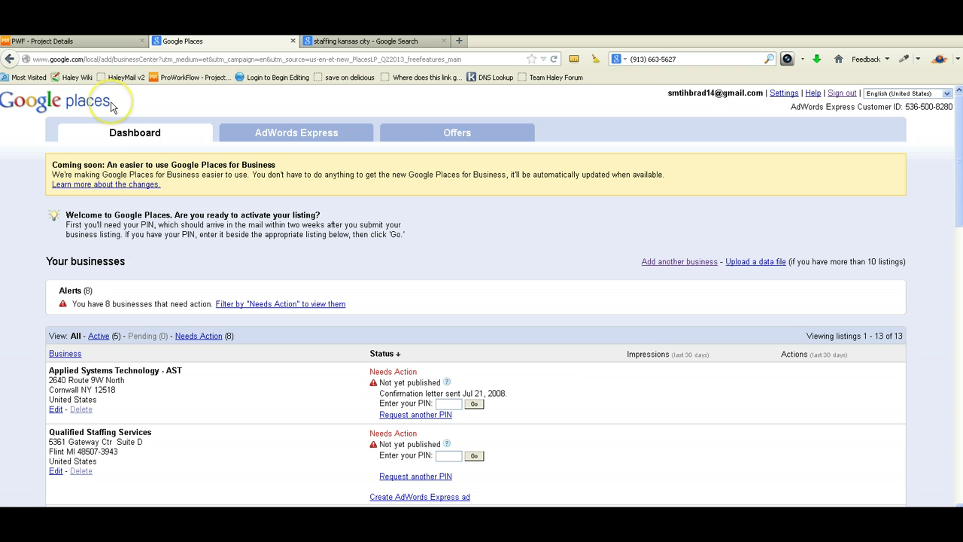
{"action": "left_click", "coordinate": [651, 263]}
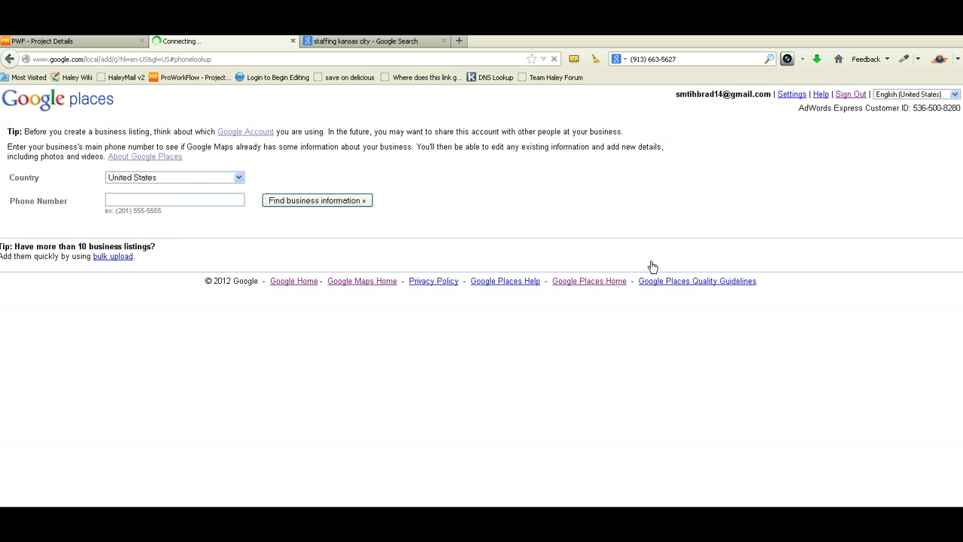
Look up the business by its main phone number and open the Staffing Kansas City Inc listing for editing.
{"action": "left_click", "coordinate": [176, 200]}
{"action": "left_click", "coordinate": [241, 219]}
{"action": "key", "text": "Down"}
{"action": "left_click", "coordinate": [126, 200]}
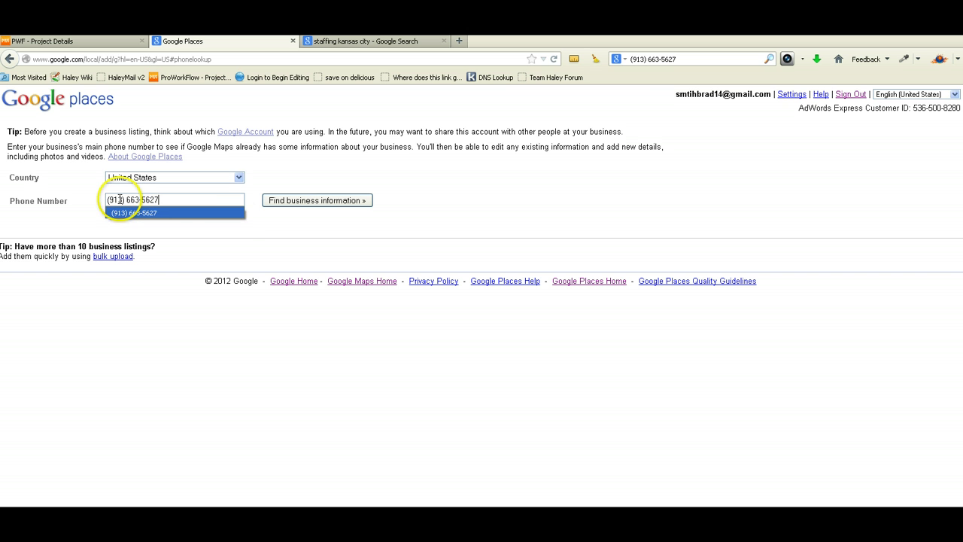
{"action": "left_click", "coordinate": [316, 200]}
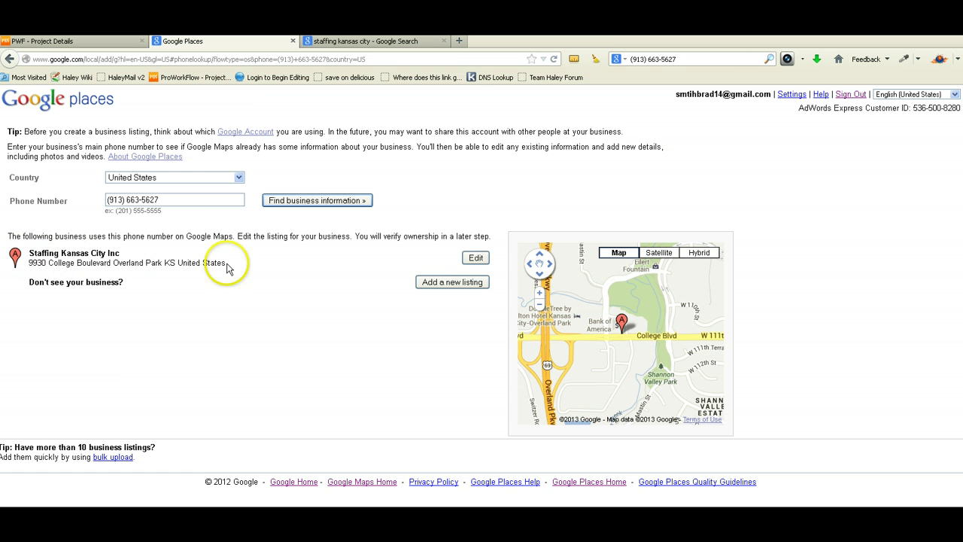
{"action": "left_click", "coordinate": [474, 259]}
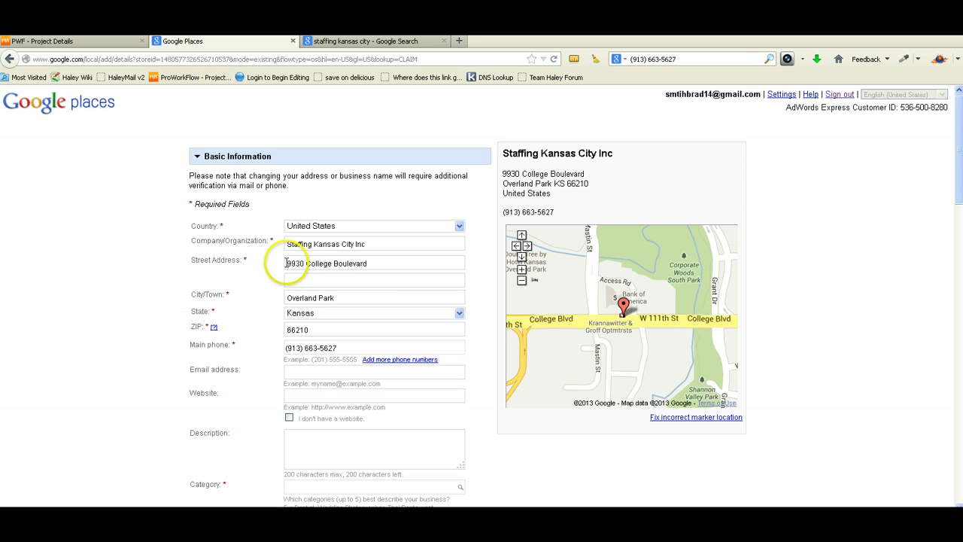
Review the listing's street address, main phone, email address, website and description fields.
{"action": "left_click_drag", "start_coordinate": [287, 264], "coordinate": [387, 263]}
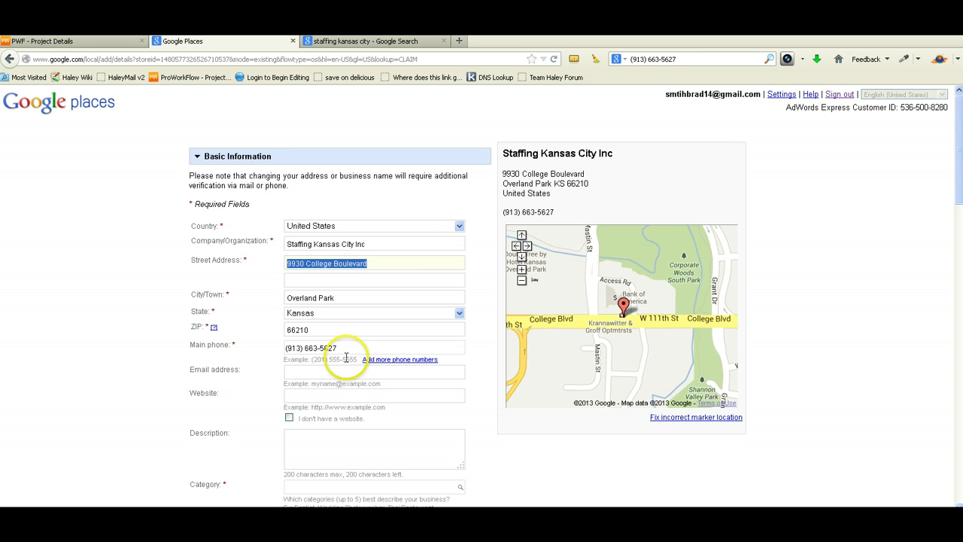
{"action": "left_click_drag", "start_coordinate": [337, 349], "coordinate": [264, 349]}
{"action": "left_click", "coordinate": [287, 372]}
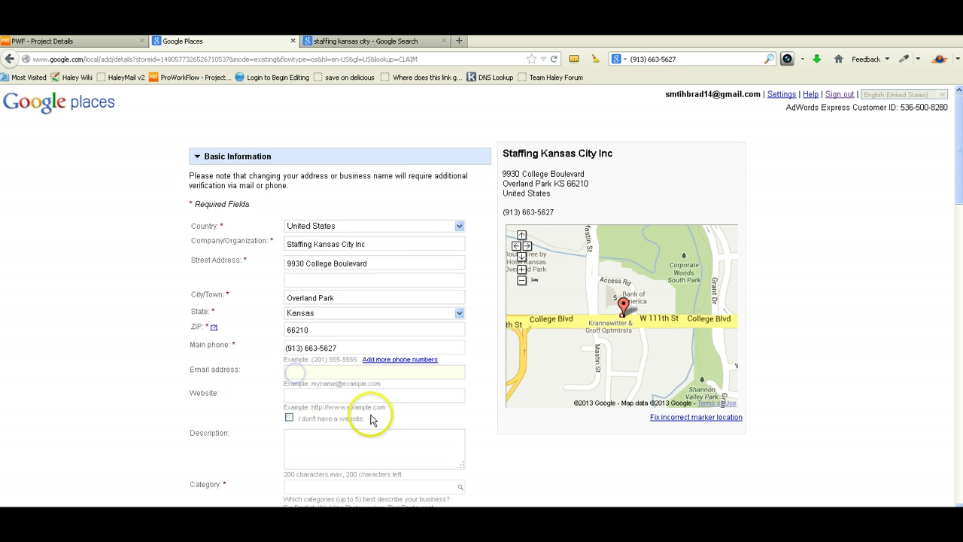
{"action": "scroll", "coordinate": [369, 402], "scroll_direction": "down", "scroll_amount": 3}
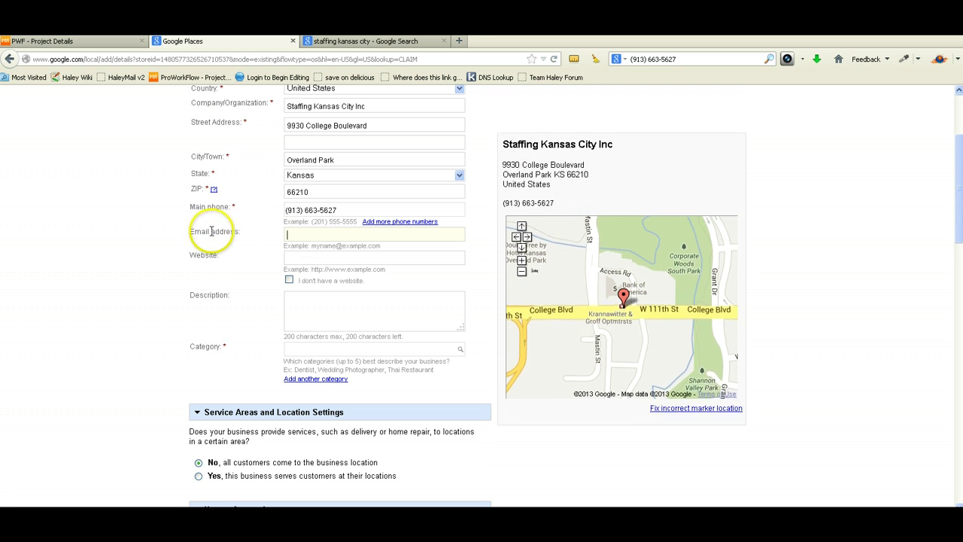
{"action": "left_click", "coordinate": [299, 260]}
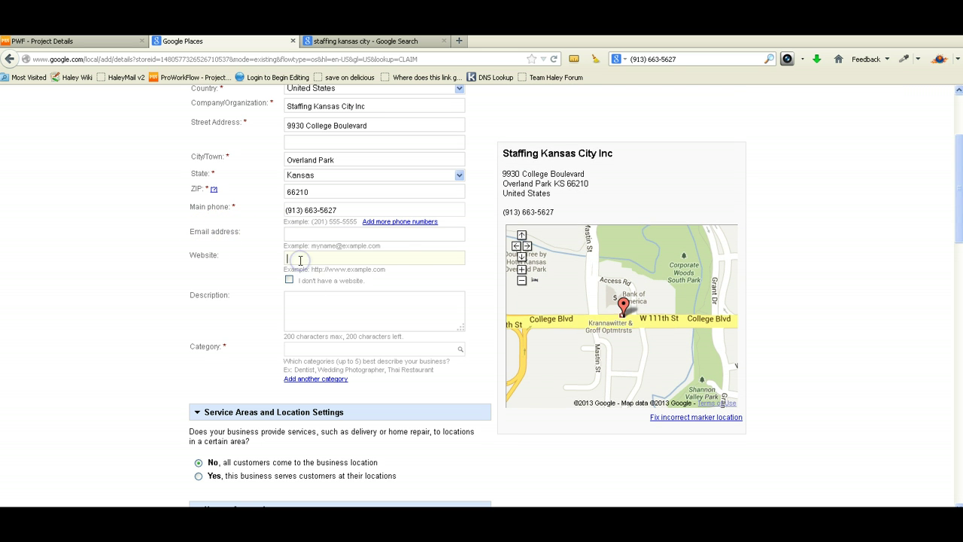
{"action": "left_click", "coordinate": [353, 296]}
Set the listing's category to Employment Agency and add a second, empty category field.
{"action": "left_click", "coordinate": [301, 351]}
{"action": "type", "text": "emplo"}
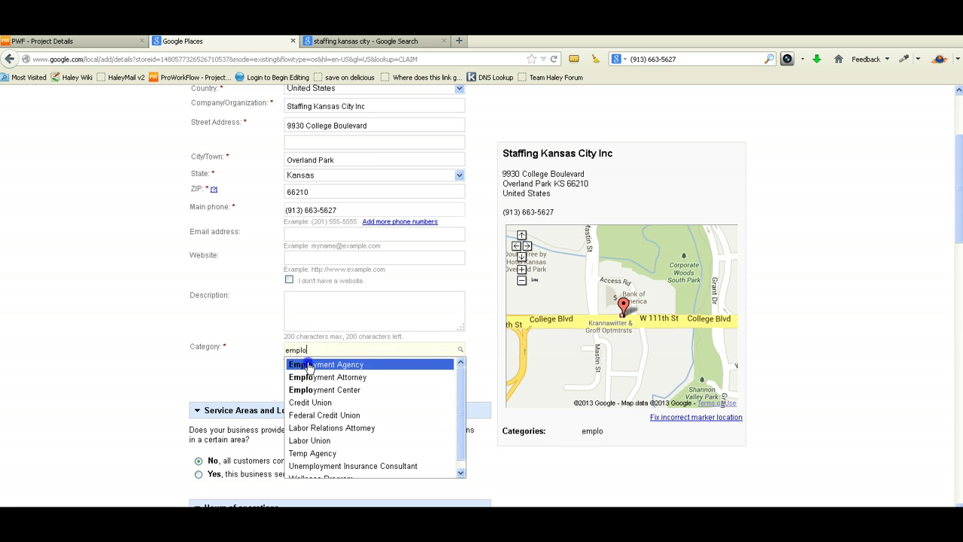
{"action": "left_click", "coordinate": [309, 365]}
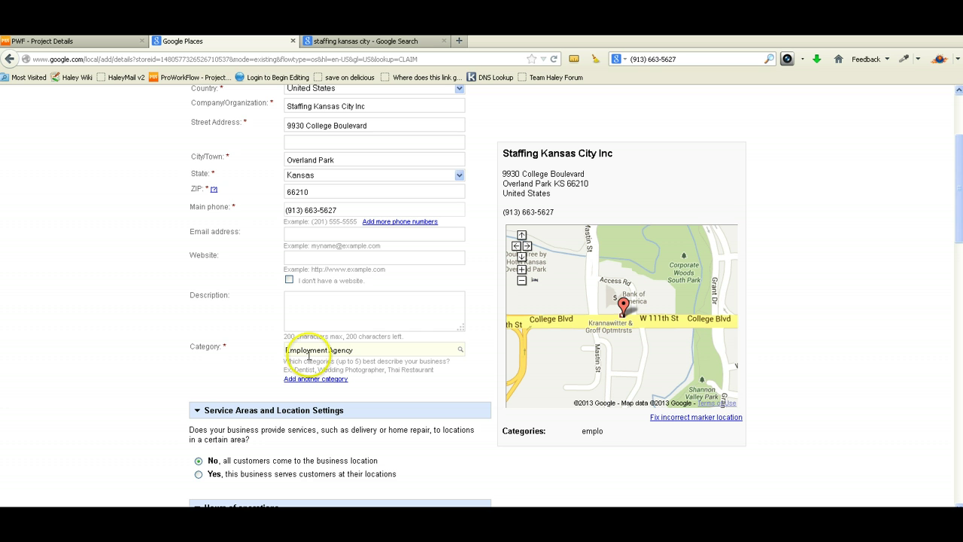
{"action": "left_click", "coordinate": [310, 378]}
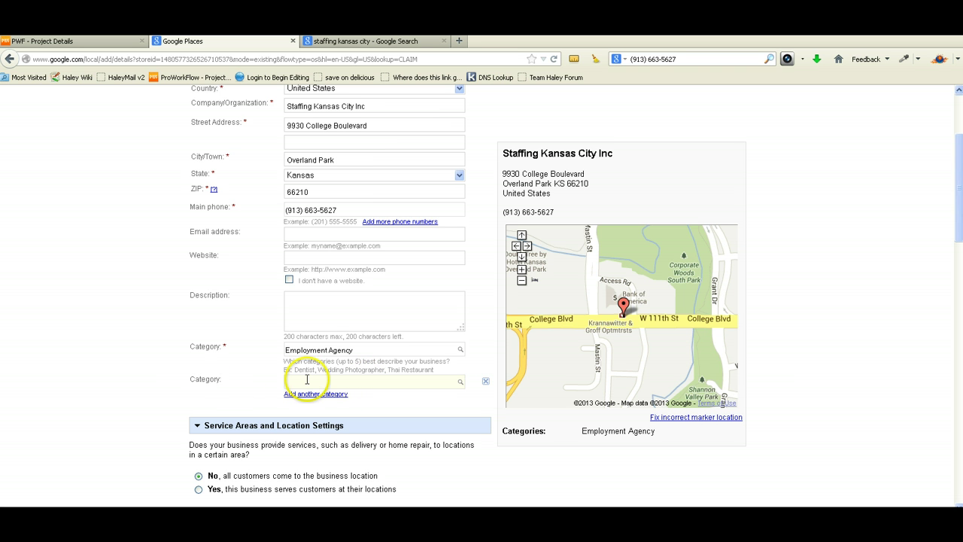
Examine the operating hours, payment options, photo and video upload limits, and additional details sections of the listing form.
{"action": "scroll", "coordinate": [338, 381], "scroll_direction": "down", "scroll_amount": 6}
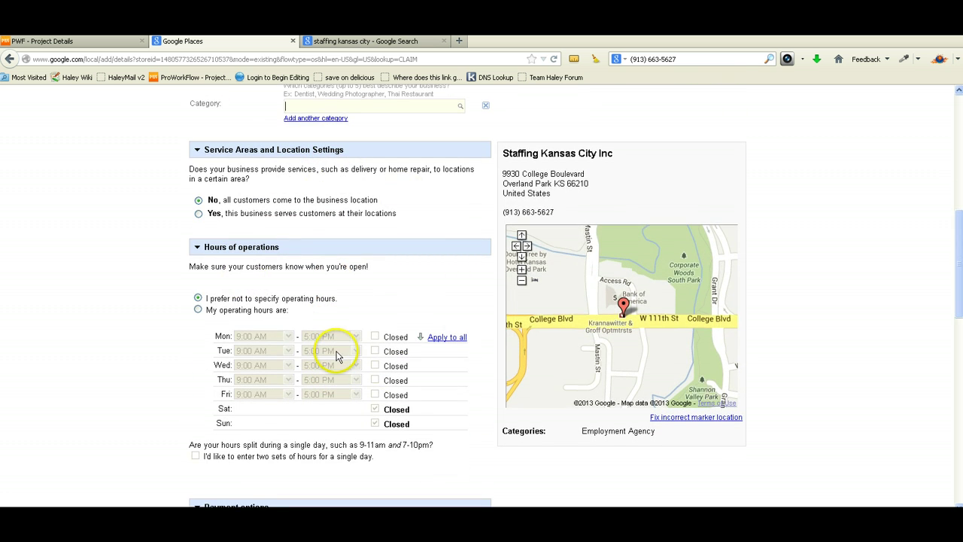
{"action": "left_click_drag", "start_coordinate": [206, 297], "coordinate": [345, 301]}
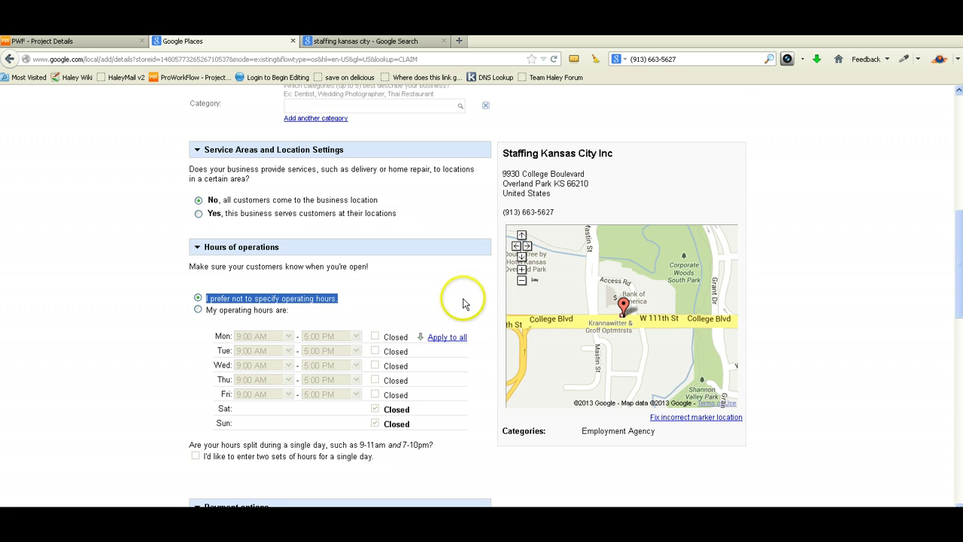
{"action": "scroll", "coordinate": [463, 304], "scroll_direction": "down", "scroll_amount": 5}
{"action": "scroll", "coordinate": [454, 304], "scroll_direction": "down", "scroll_amount": 1}
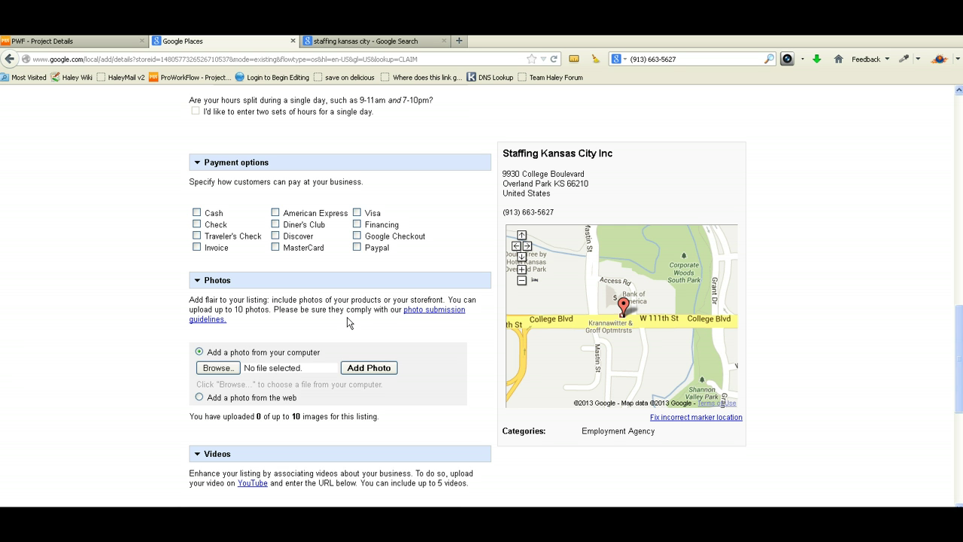
{"action": "left_click", "coordinate": [268, 310]}
{"action": "left_click_drag", "start_coordinate": [268, 310], "coordinate": [240, 310]}
{"action": "scroll", "coordinate": [332, 324], "scroll_direction": "down", "scroll_amount": 1}
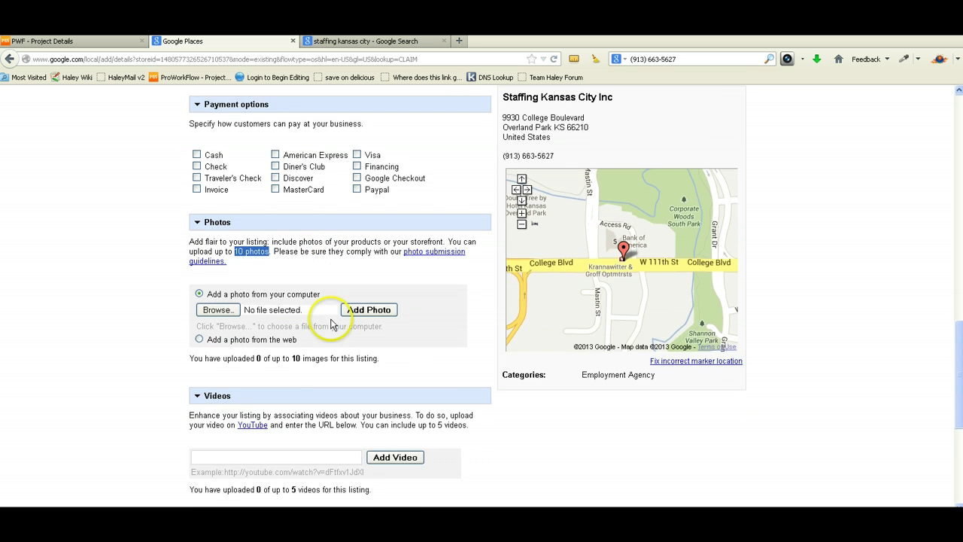
{"action": "scroll", "coordinate": [332, 323], "scroll_direction": "down", "scroll_amount": 2}
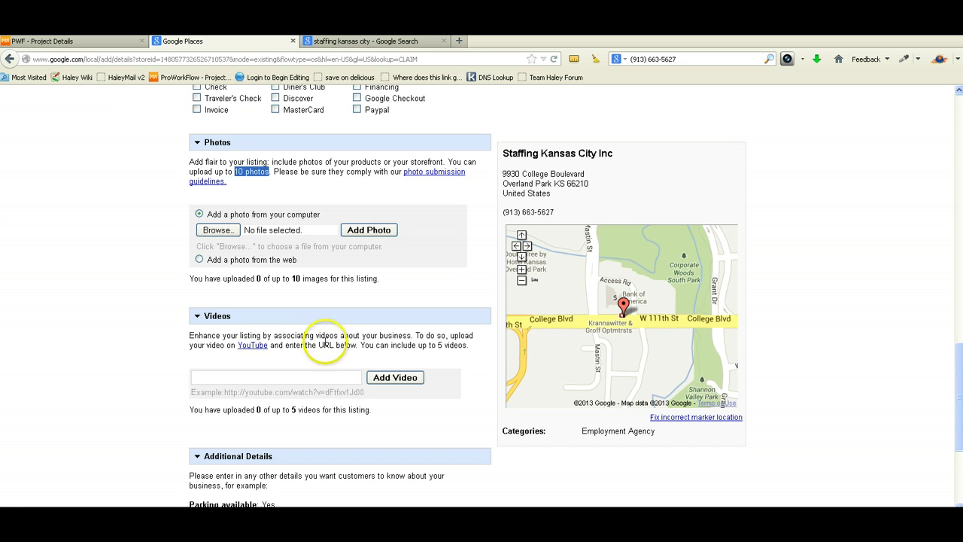
{"action": "left_click", "coordinate": [253, 377]}
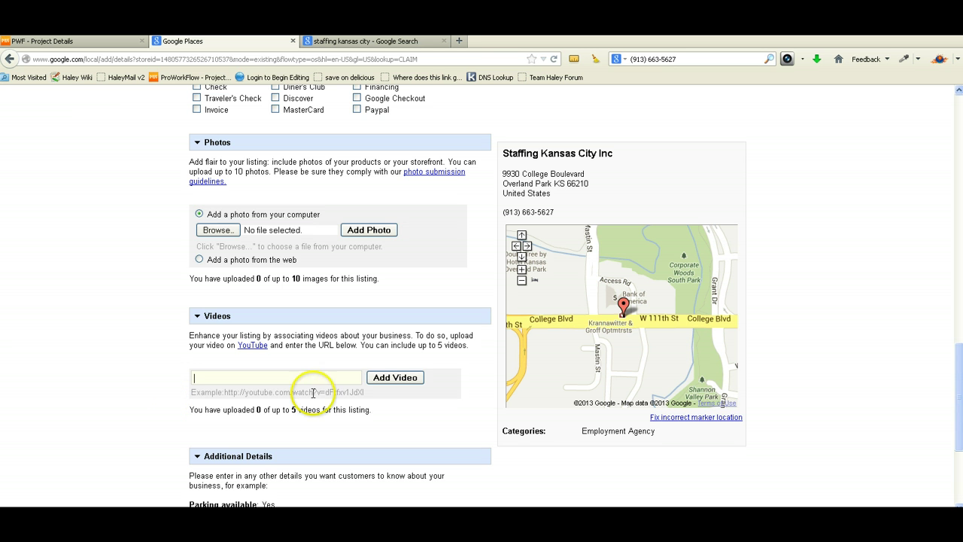
{"action": "left_click_drag", "start_coordinate": [469, 345], "coordinate": [359, 345]}
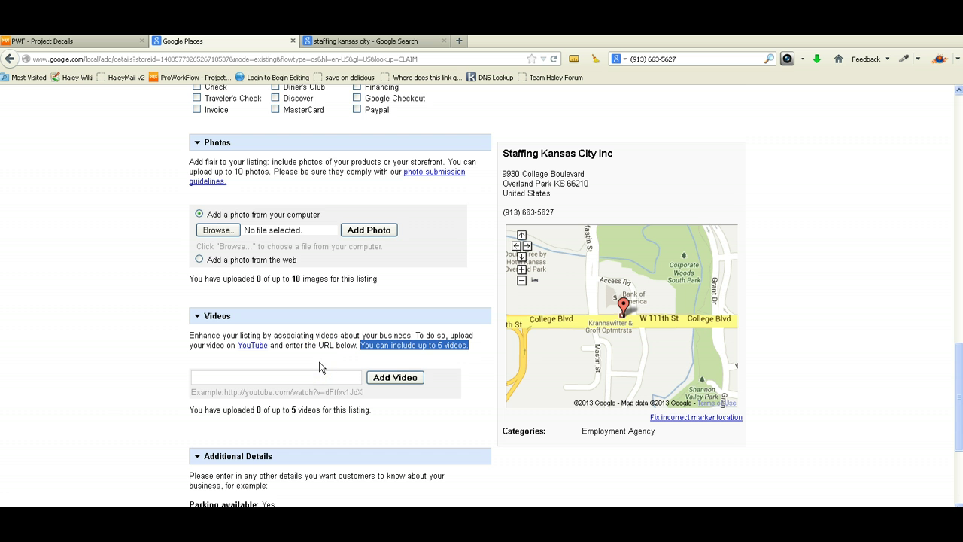
{"action": "scroll", "coordinate": [83, 409], "scroll_direction": "down", "scroll_amount": 5}
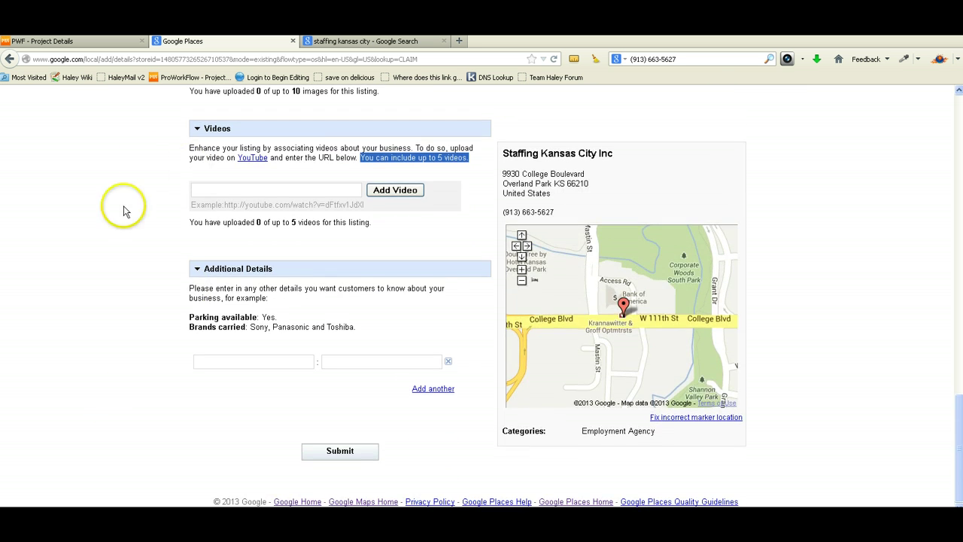
Submit the listing and highlight the postcard mailing address on the validation page.
{"action": "left_click", "coordinate": [333, 454]}
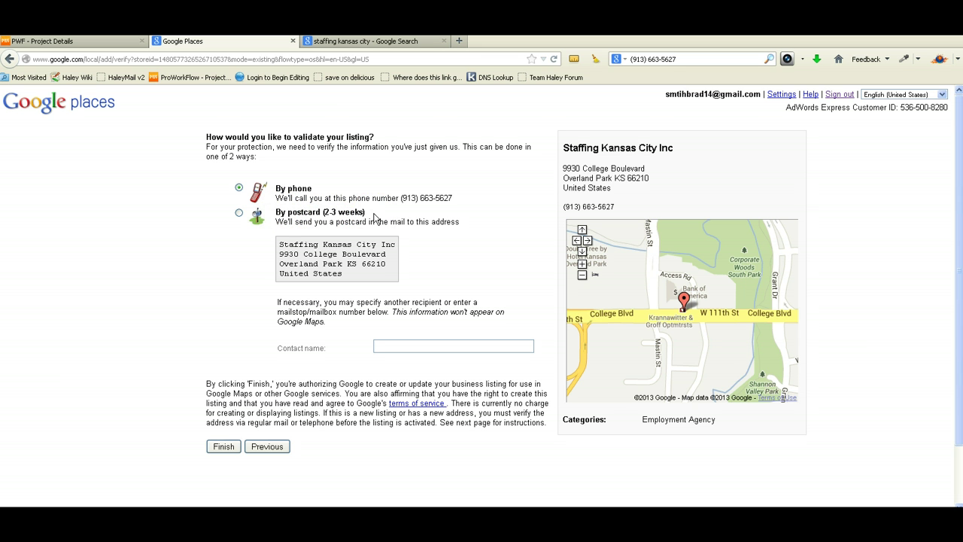
{"action": "triple_click", "coordinate": [357, 279]}
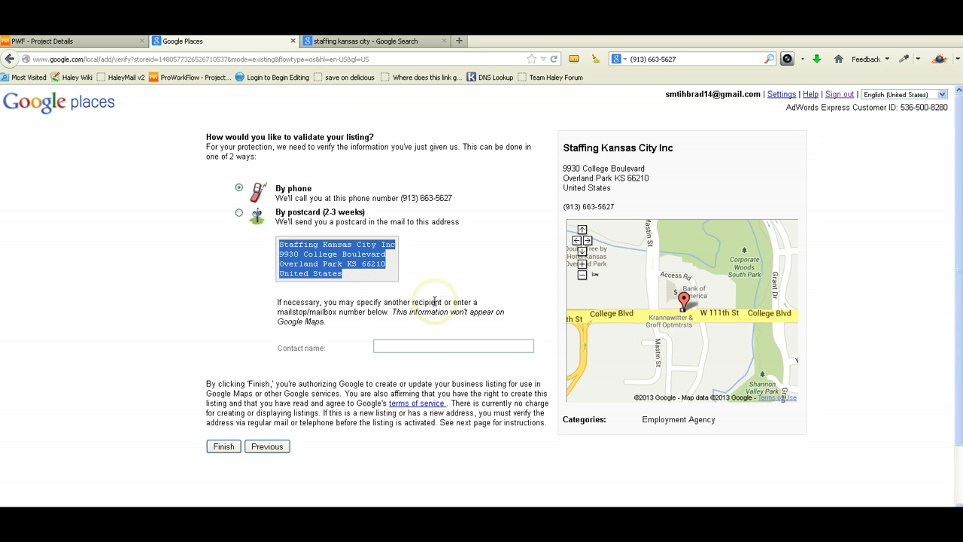